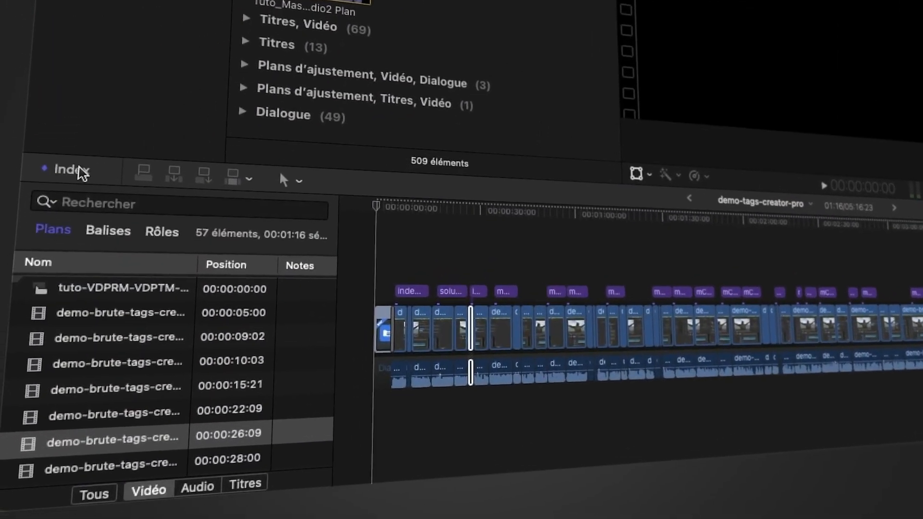
- Reopen the timeline index and jump to the video clip at position 00:00:28:00
left_click(79, 169)
left_click(79, 168)
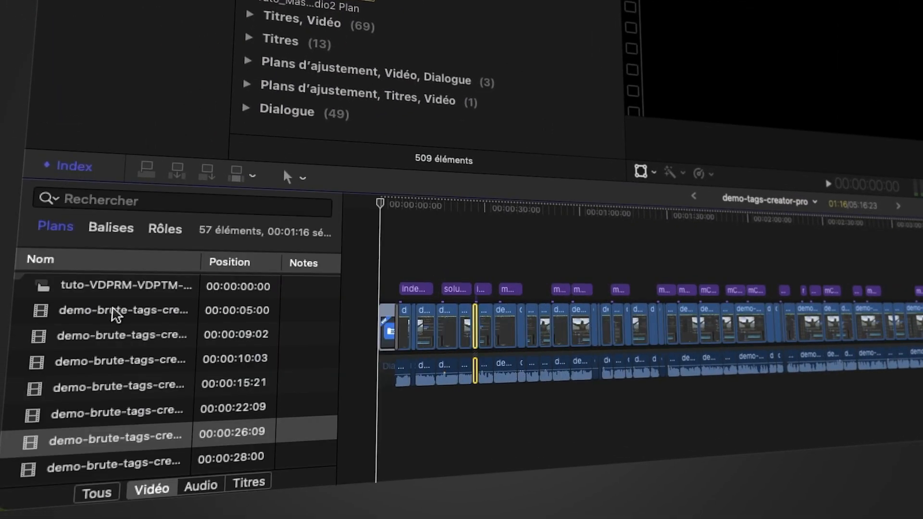
scroll(99, 408, "down", 3)
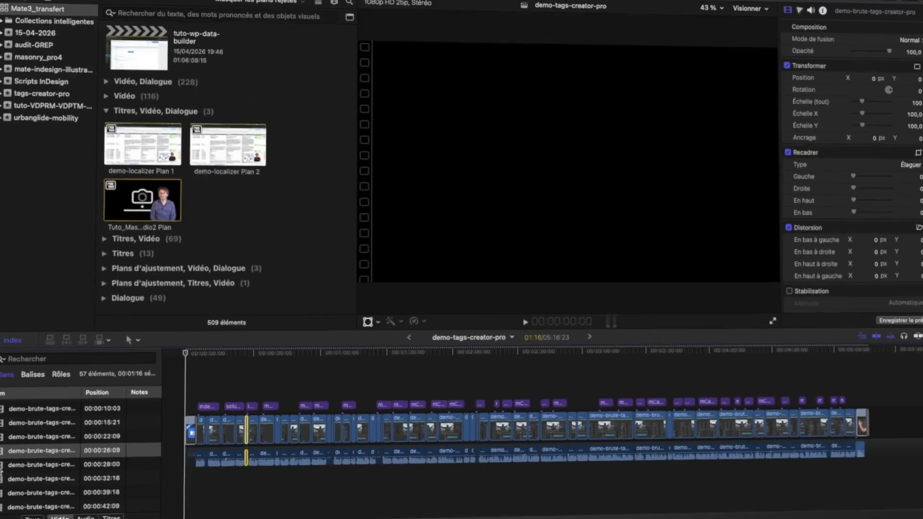
left_click(32, 399)
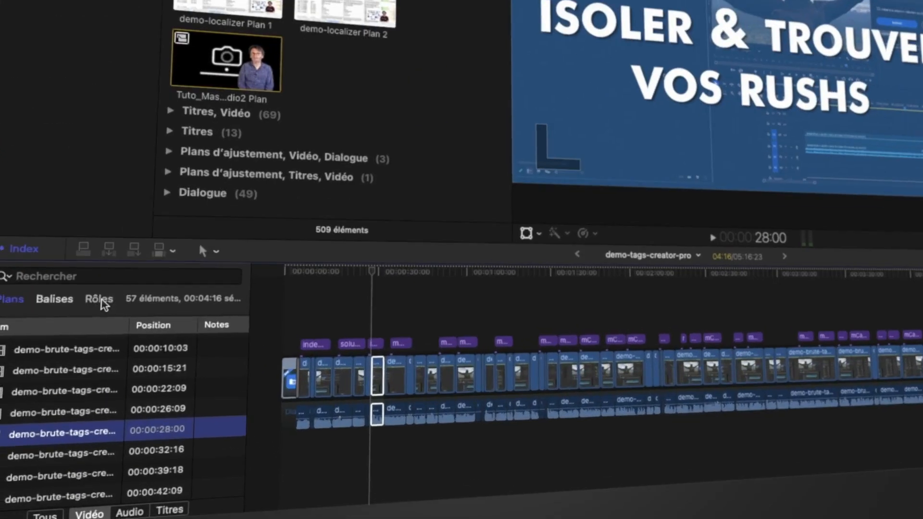
- Disable the Titres role in the timeline index and enable it again
left_click(100, 300)
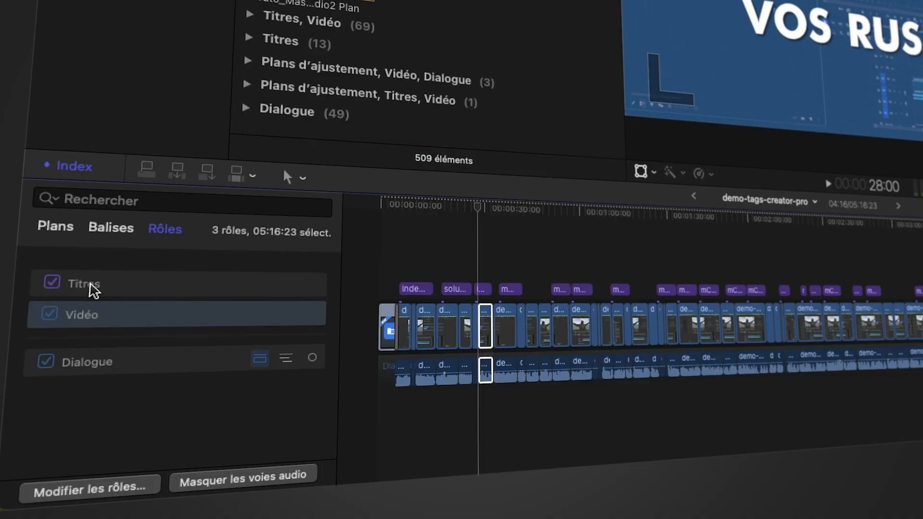
left_click(51, 283)
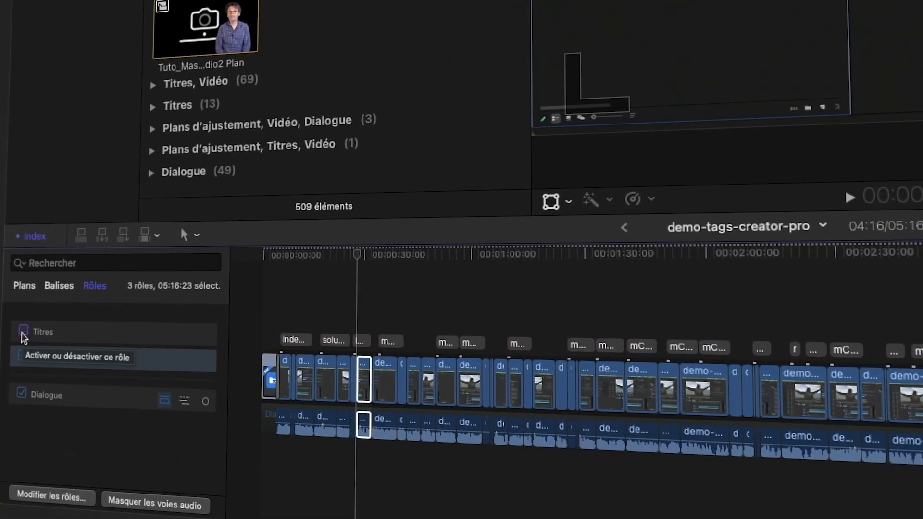
left_click(22, 331)
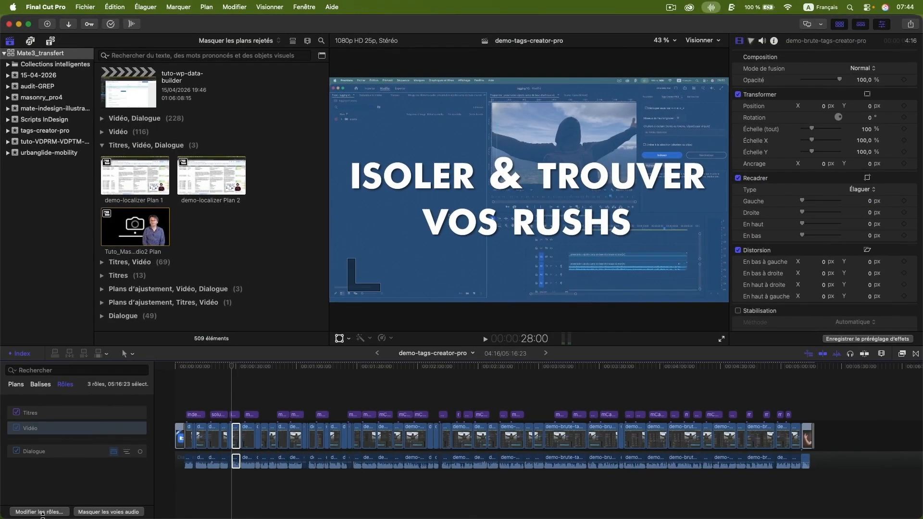
- Open the library's role editor to examine the video and audio roles, and close it without changes
left_click(43, 512)
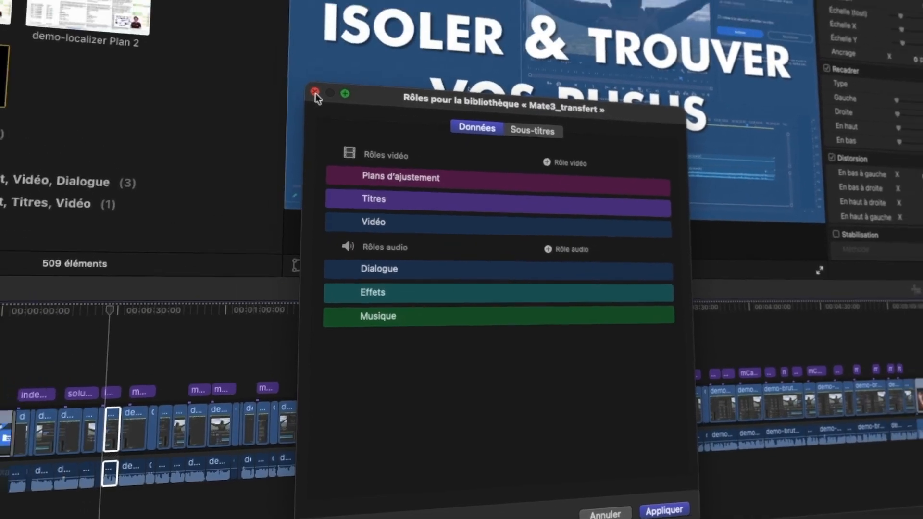
left_click(315, 25)
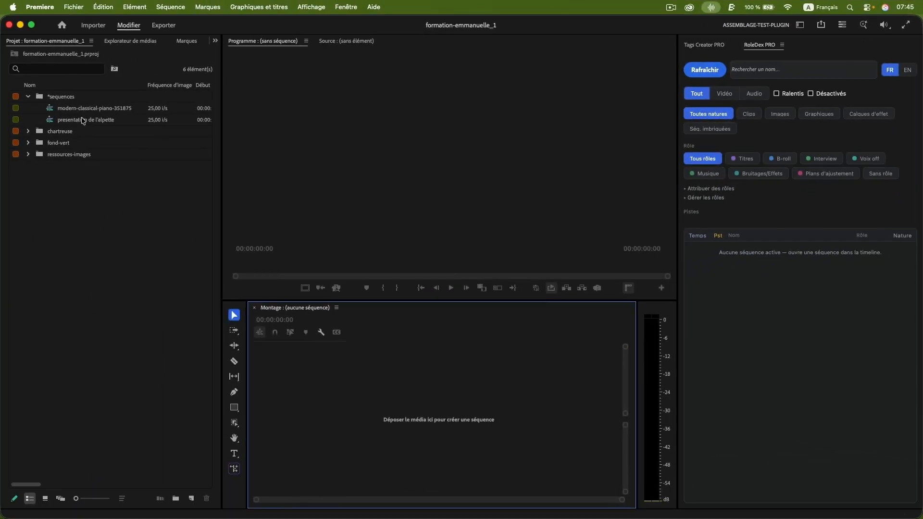
- In Premiere, open the presentation de l'alpette sequence and jump to gare-chambery.m4v from the RoleDex PRO clip list
double_click(52, 120)
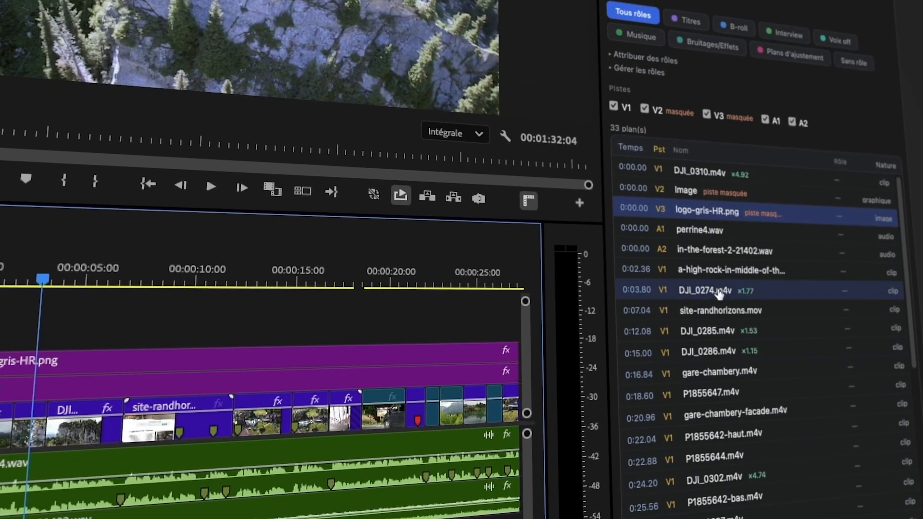
left_click(716, 377)
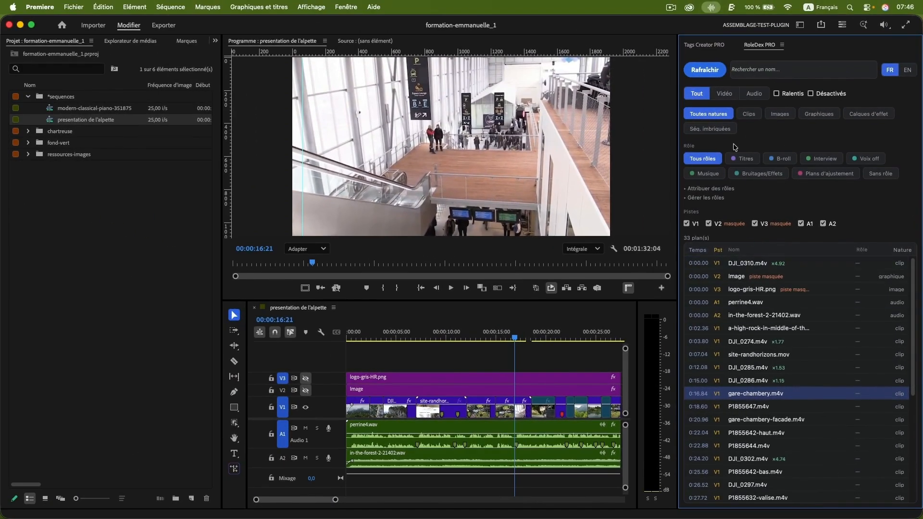
- Refresh the RoleDex PRO clip list and switch its interface to English and back to French
left_click(709, 72)
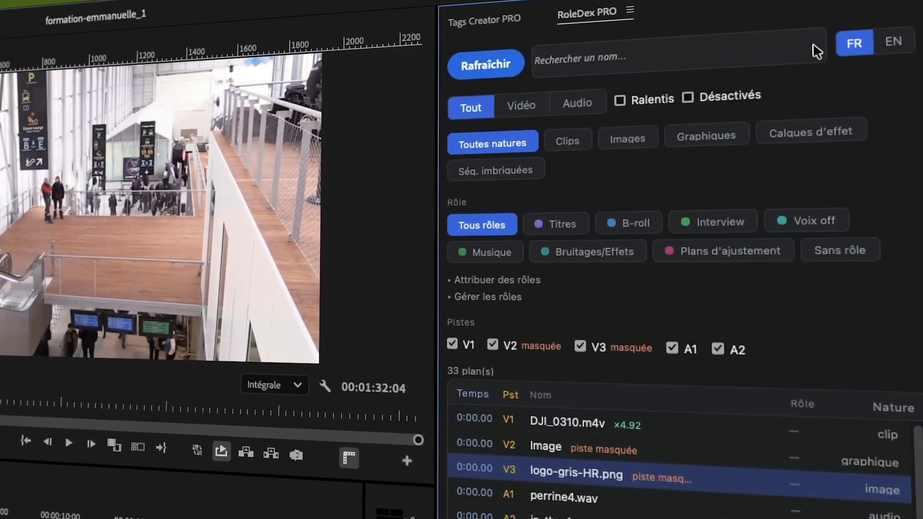
left_click(893, 42)
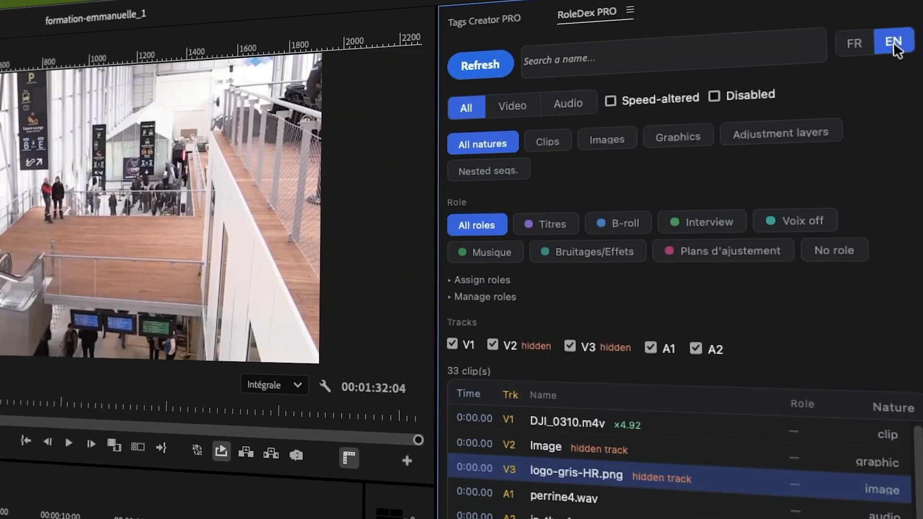
left_click(862, 46)
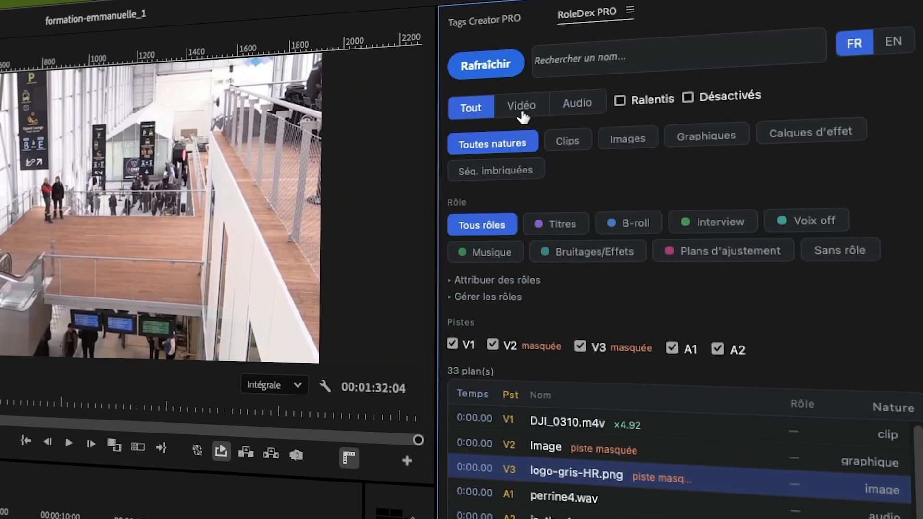
- Filter the clip list by video, by audio and by video again, and restore the display of all media
left_click(521, 109)
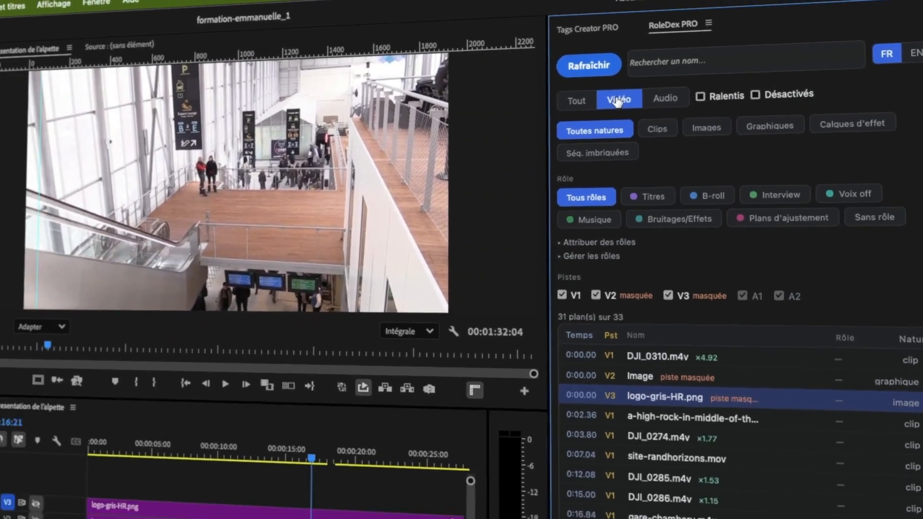
left_click(665, 98)
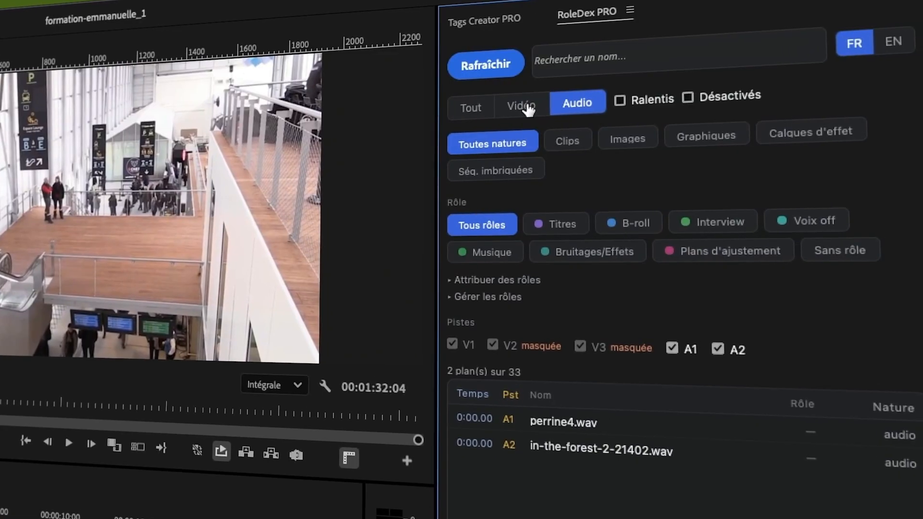
left_click(721, 94)
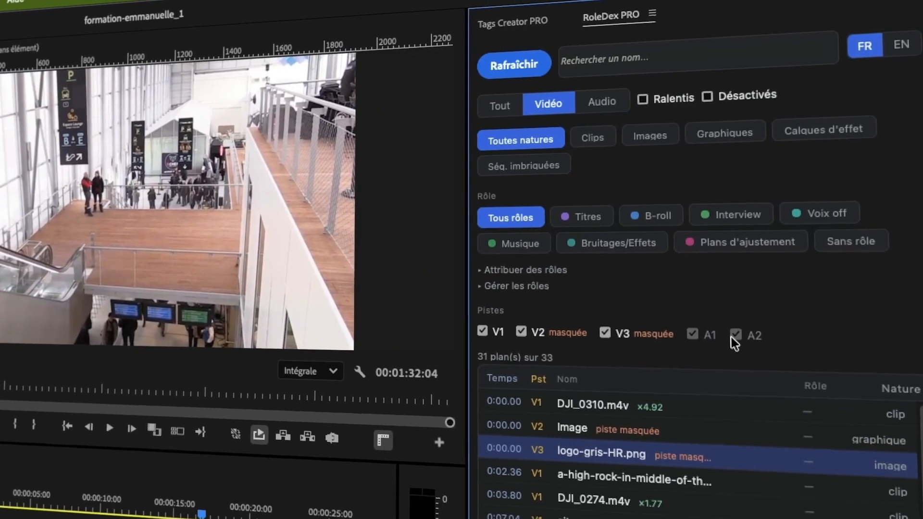
left_click(470, 107)
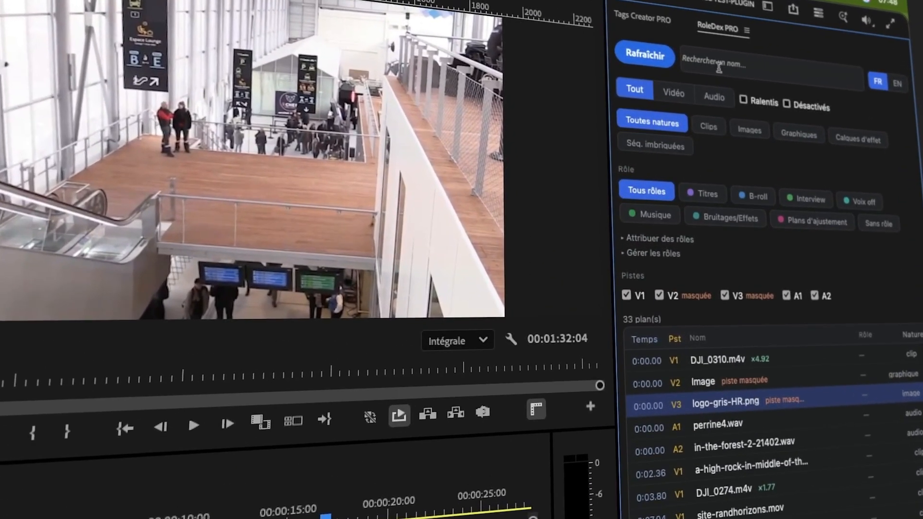
- Search the clip list for names containing p184
left_click(719, 67)
type("p")
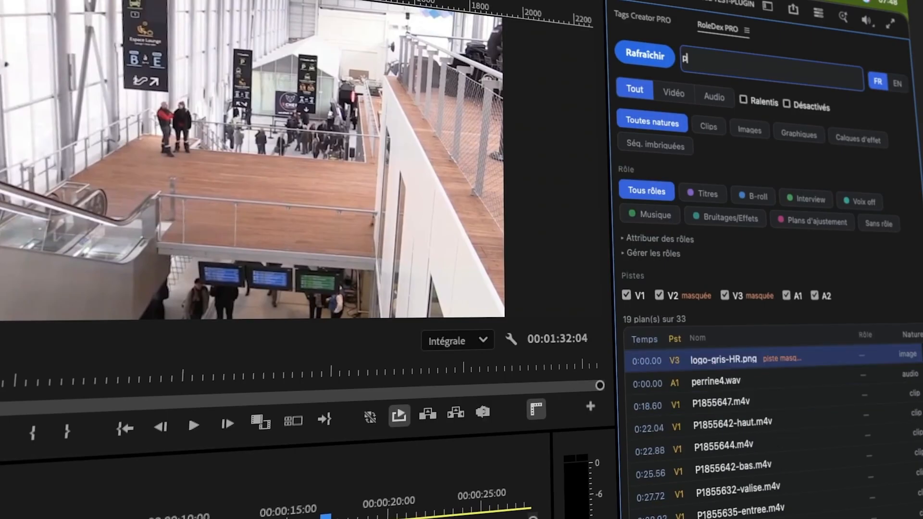
type("18")
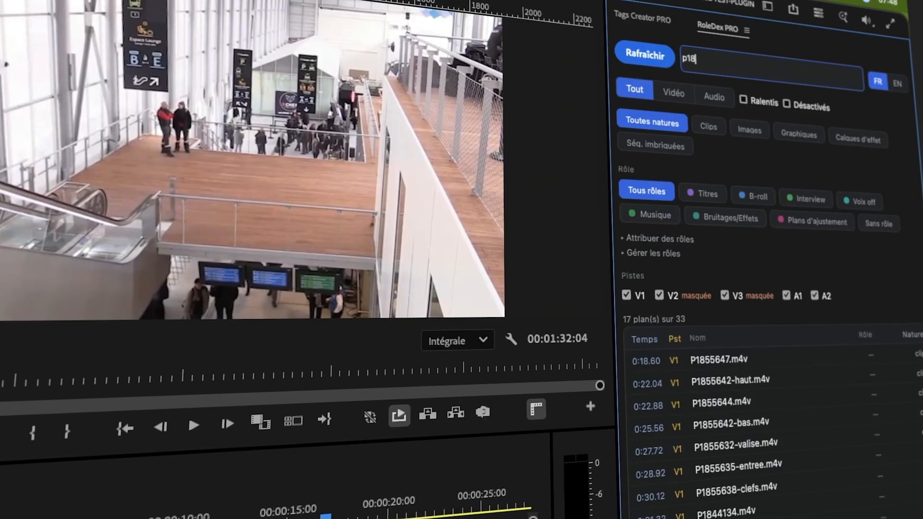
type("4")
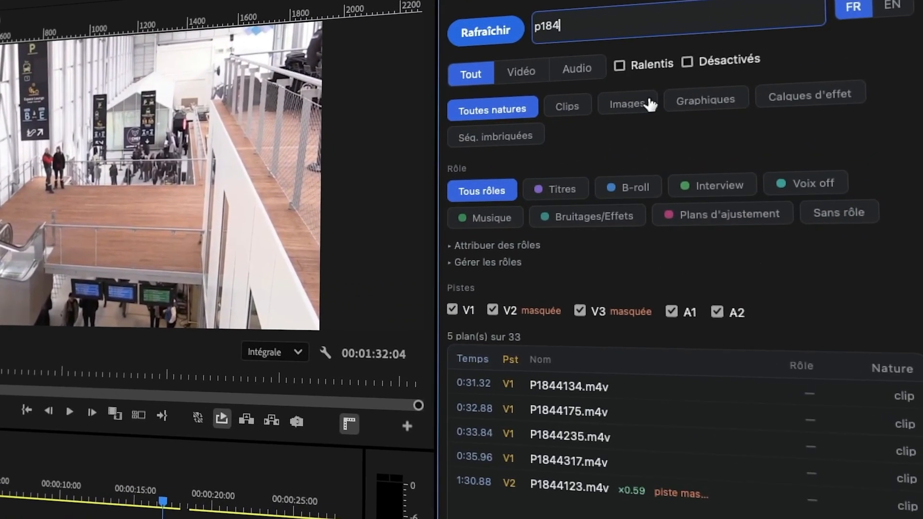
- Restrict the search results to speed-altered clips (Ralentis), pick P1844123.m4v, and remove that restriction
left_click(619, 67)
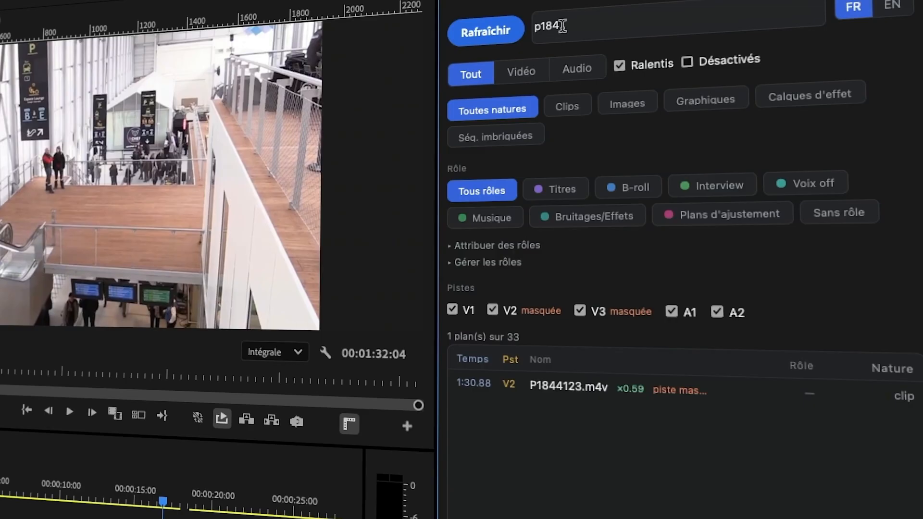
left_click(547, 387)
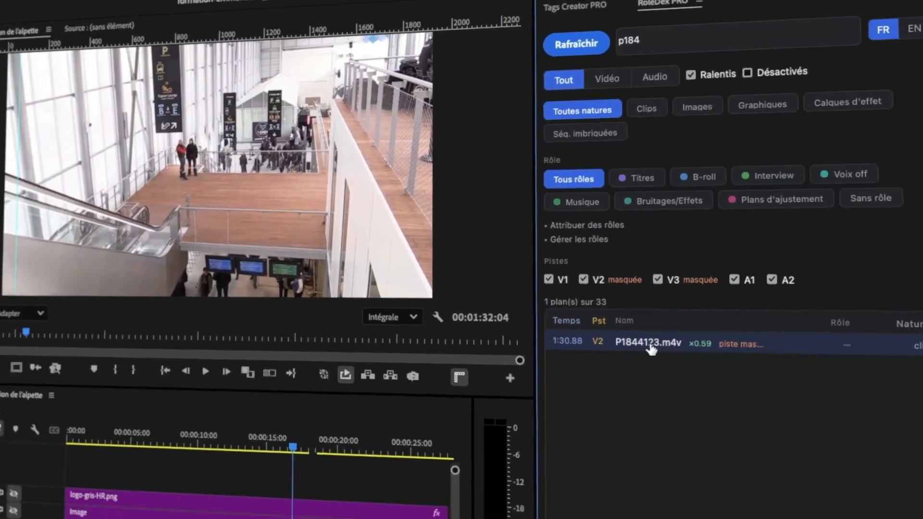
left_click(690, 75)
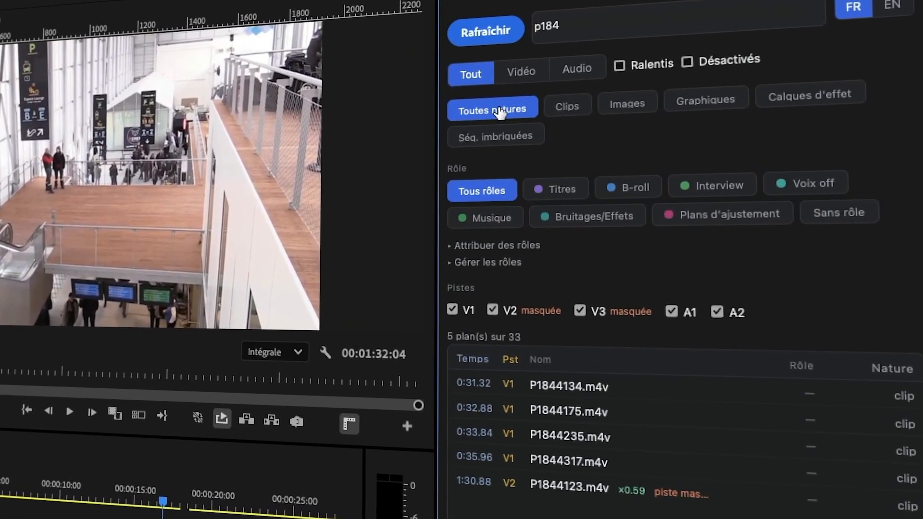
- Clear the name search and filter the clip list by Images, and by Graphiques after that
left_click_drag(559, 23, 520, 27)
key("BackSpace")
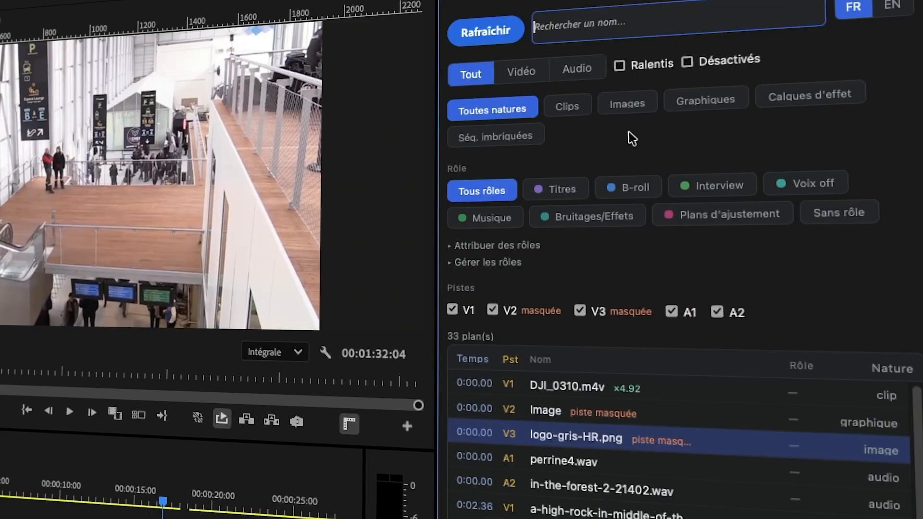
left_click(635, 107)
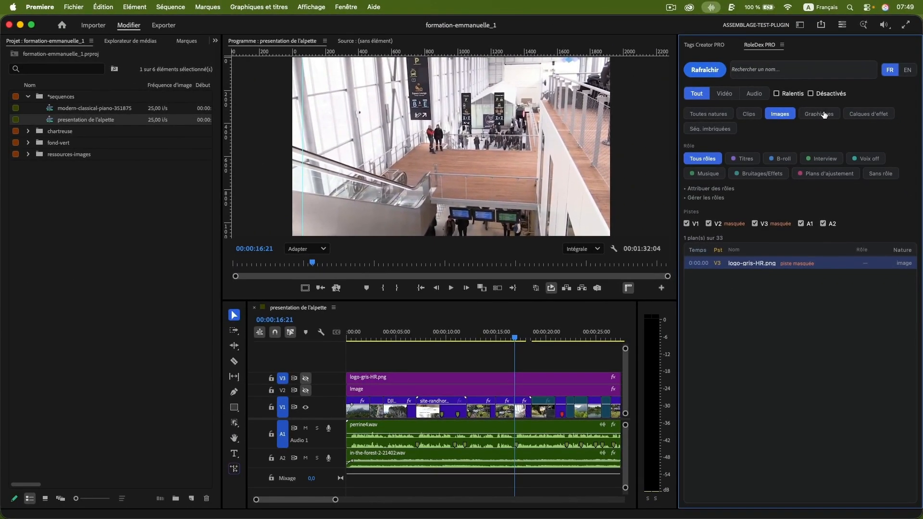
left_click(823, 114)
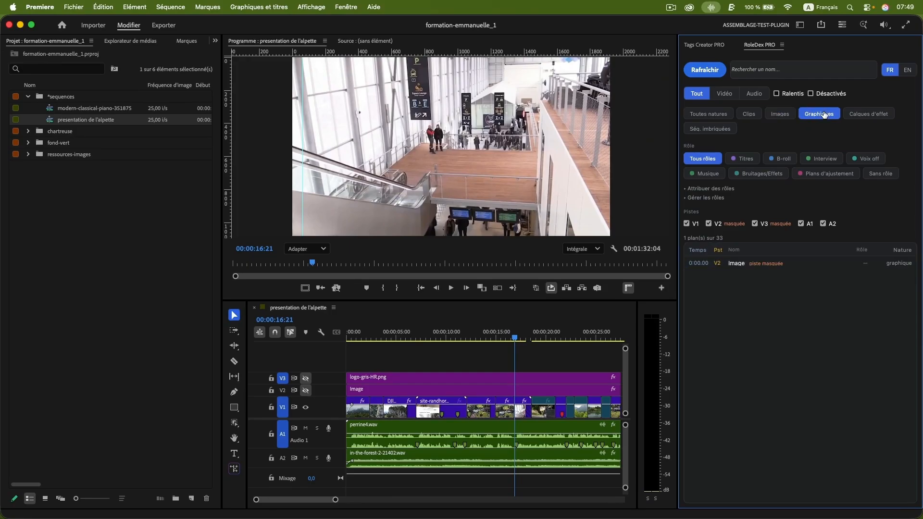
- Make the hidden tracks V3 and V2 visible and filter the clip list by nested sequences
left_click(305, 379)
left_click(306, 390)
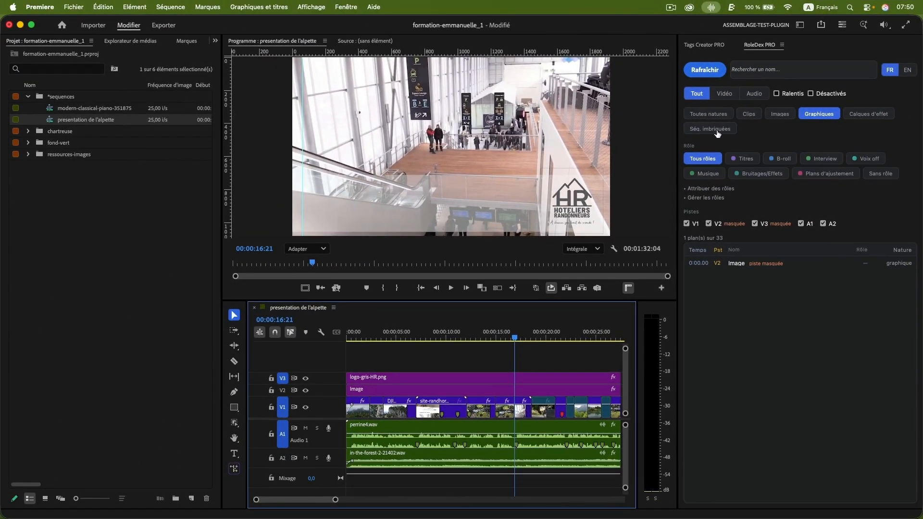
left_click(716, 130)
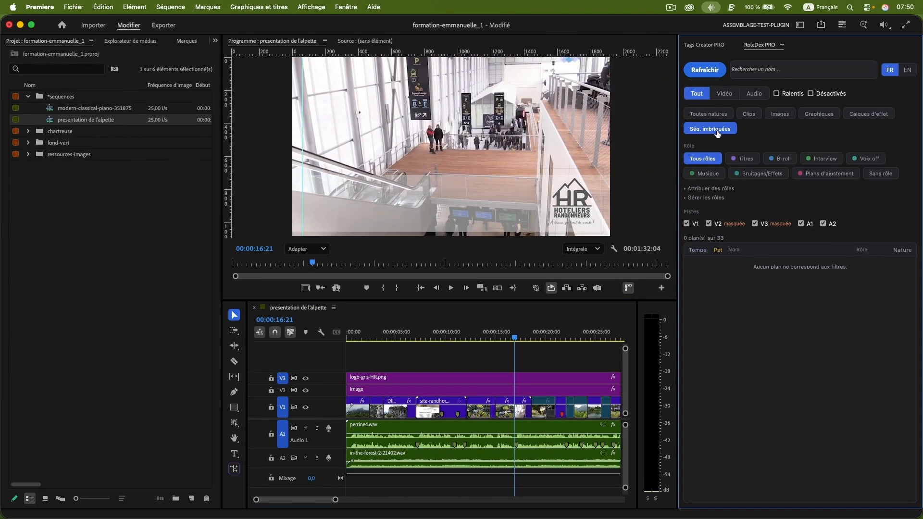
- Nest the DJI_0285.m4v, DJI_0286.m4v and gare-chambery.m4v clips on V1 and jump to the nested sequence from the clip list
left_click(481, 408)
left_click(504, 409, "shift")
left_click(524, 410, "shift")
right_click(504, 410)
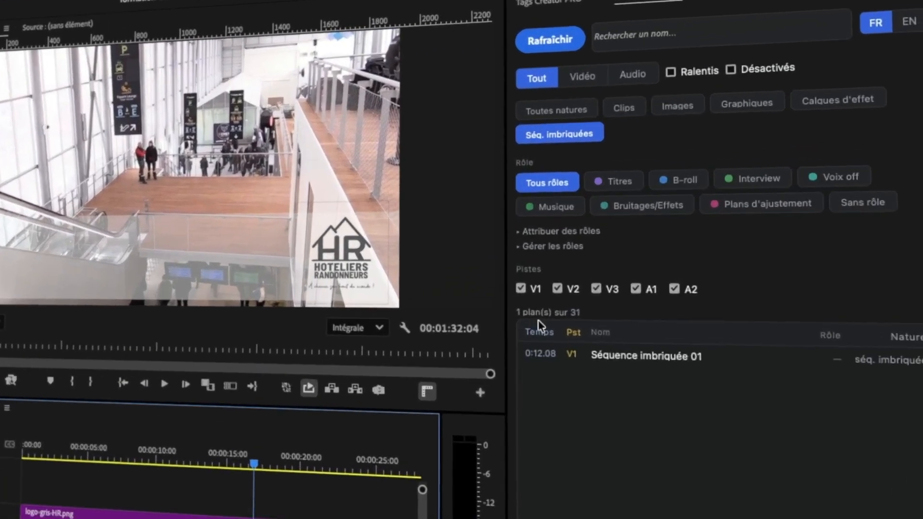
left_click(601, 390)
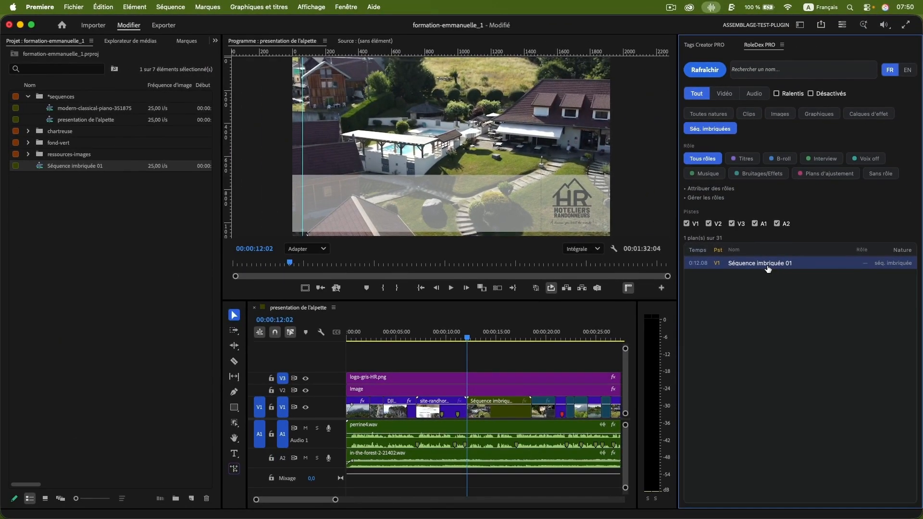
- Show all clip natures in RoleDex PRO again and expand every project bin to examine the media they contain
left_click(718, 115)
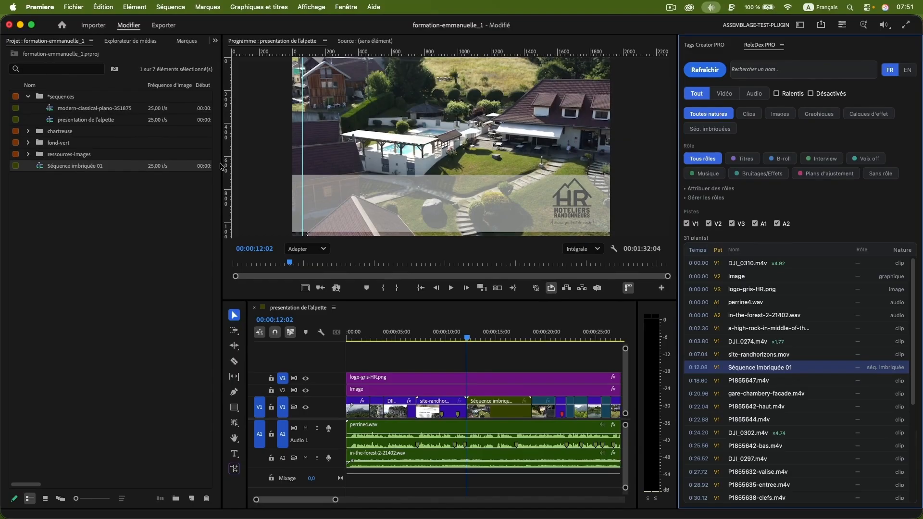
left_click(27, 96)
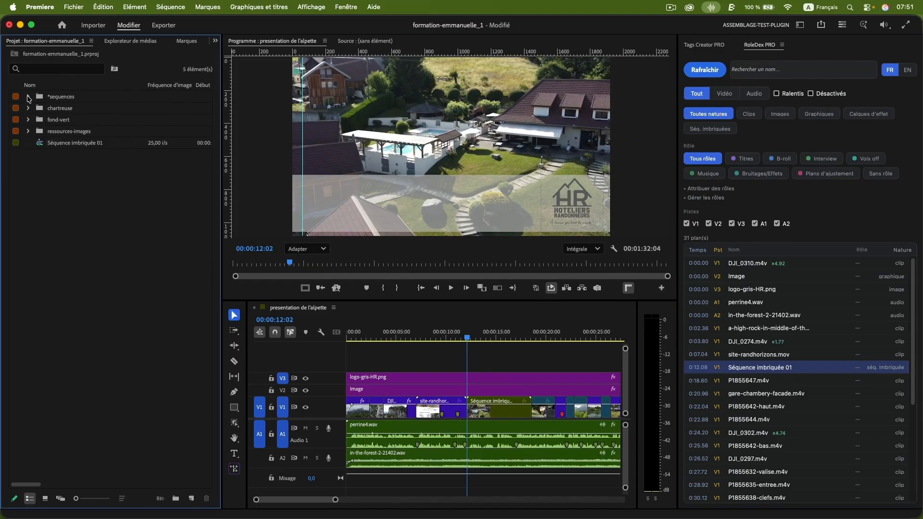
left_click(28, 97, "alt")
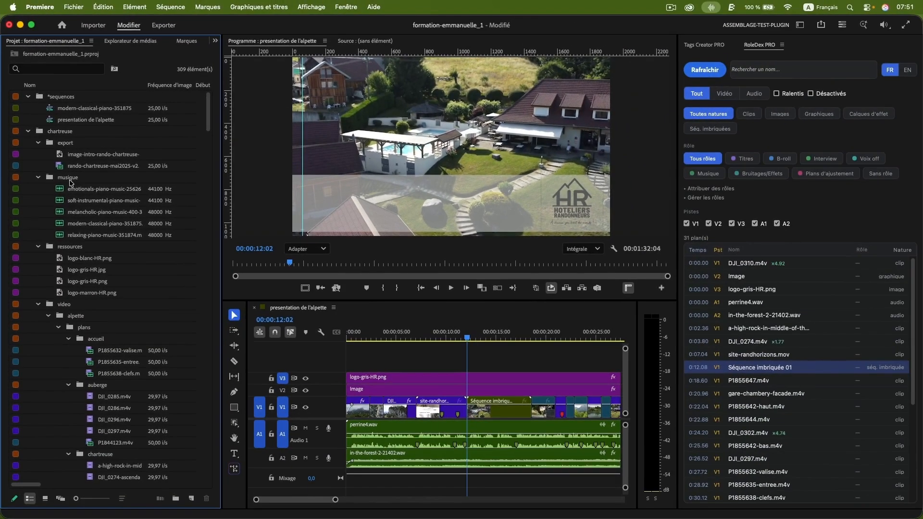
scroll(88, 274, "down", 10)
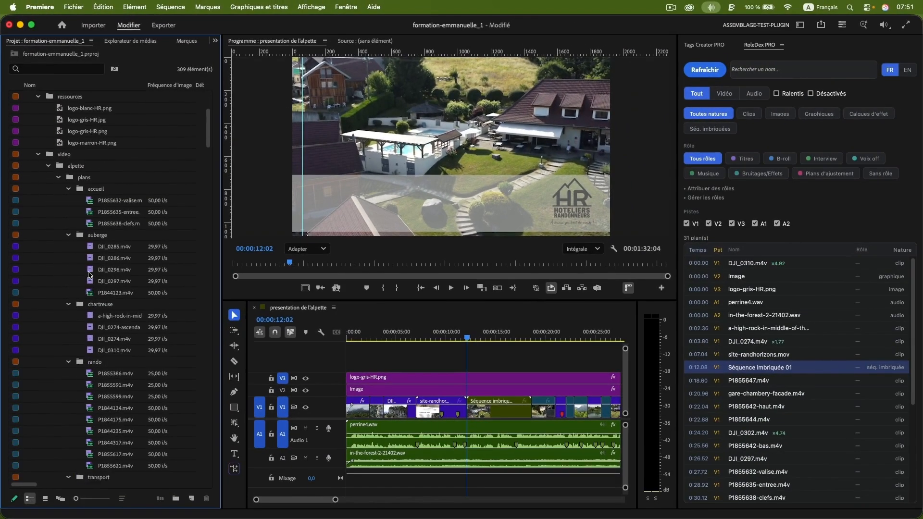
scroll(89, 274, "down", 3)
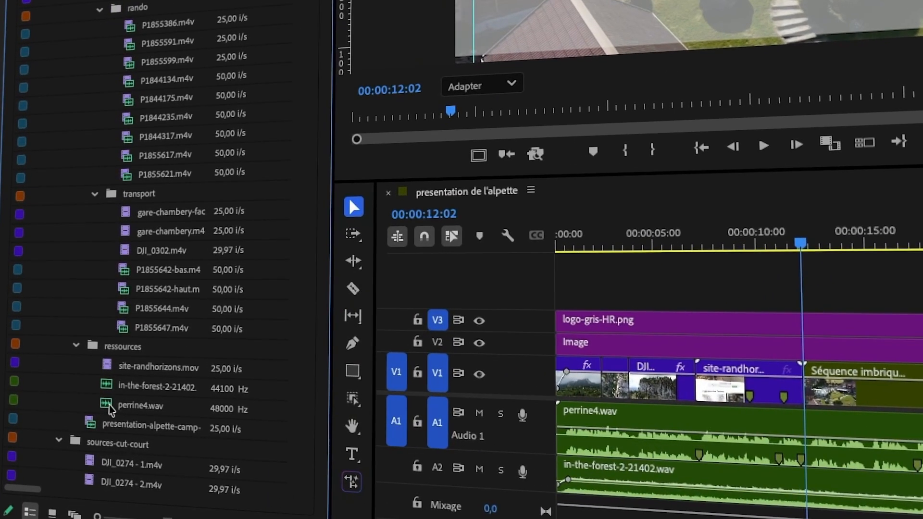
- Assign the Musique role to in-the-forest-2-21402.wav, and check it with the Musique role filter before showing all roles again
left_click(82, 431)
left_click(106, 387)
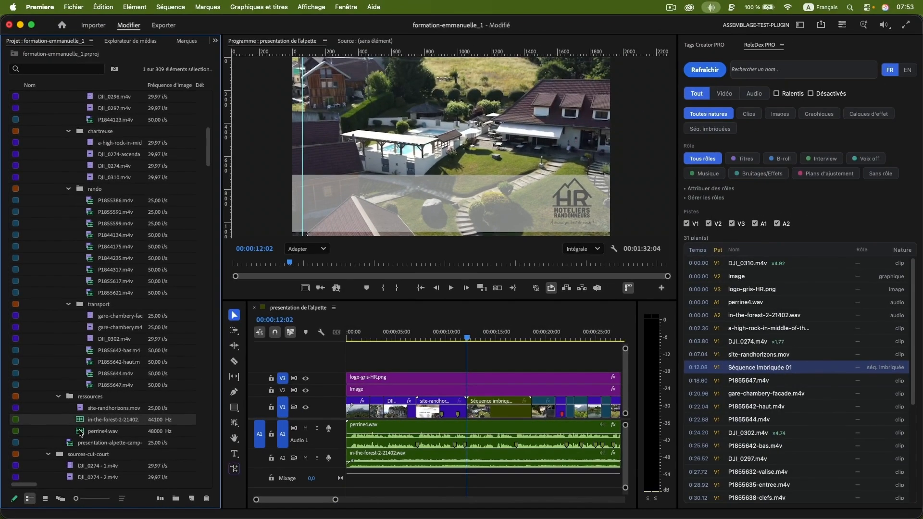
left_click(81, 432)
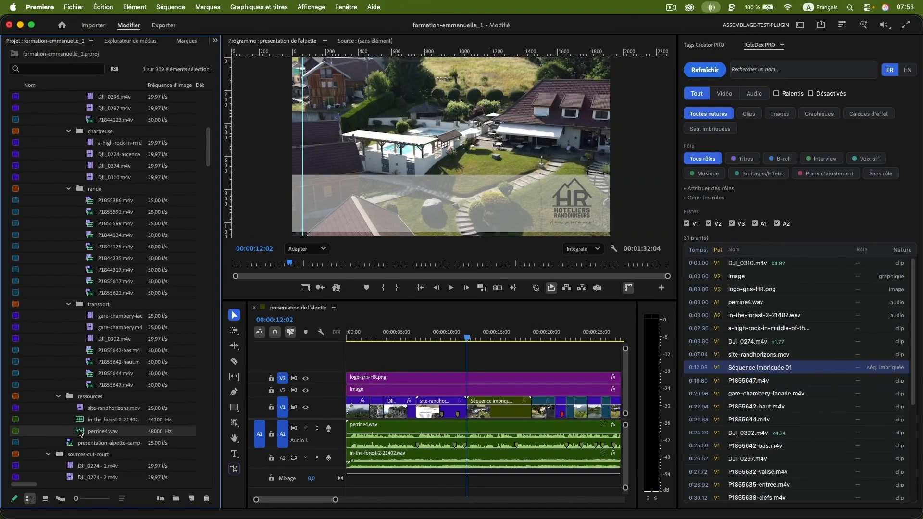
left_click(81, 421)
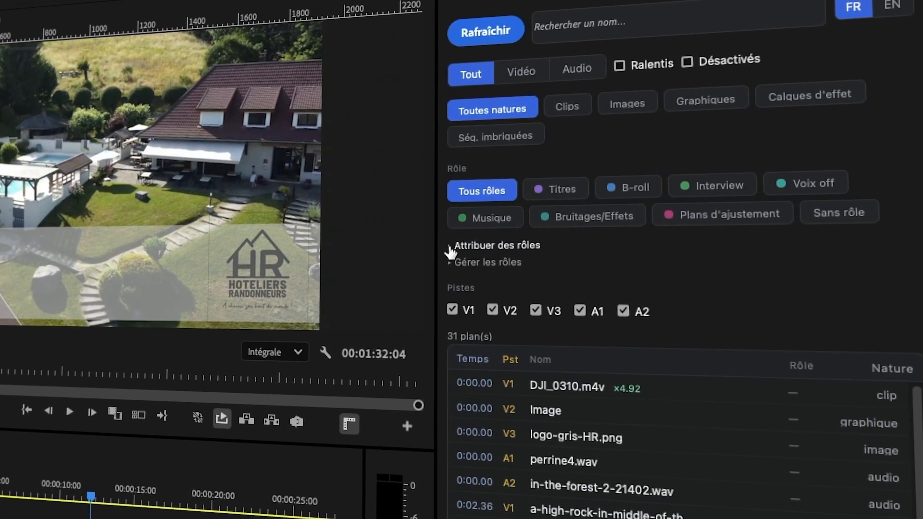
left_click(452, 249)
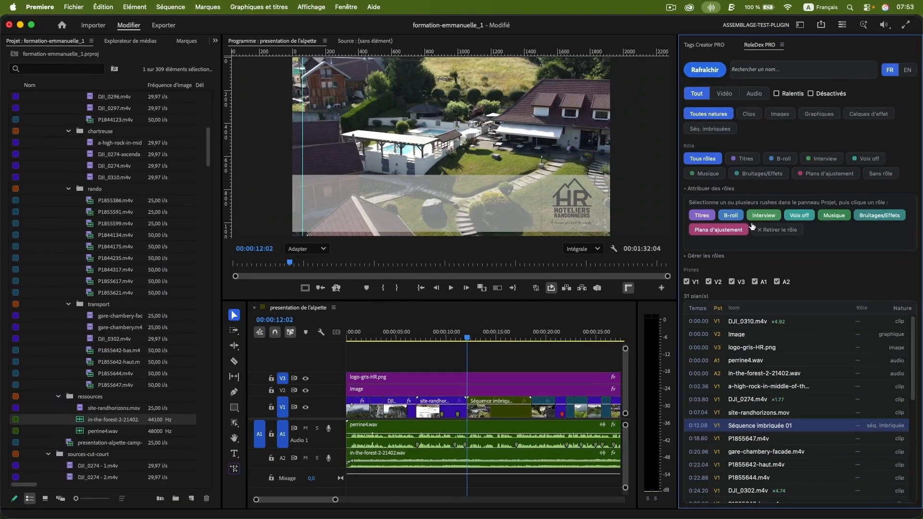
left_click(833, 216)
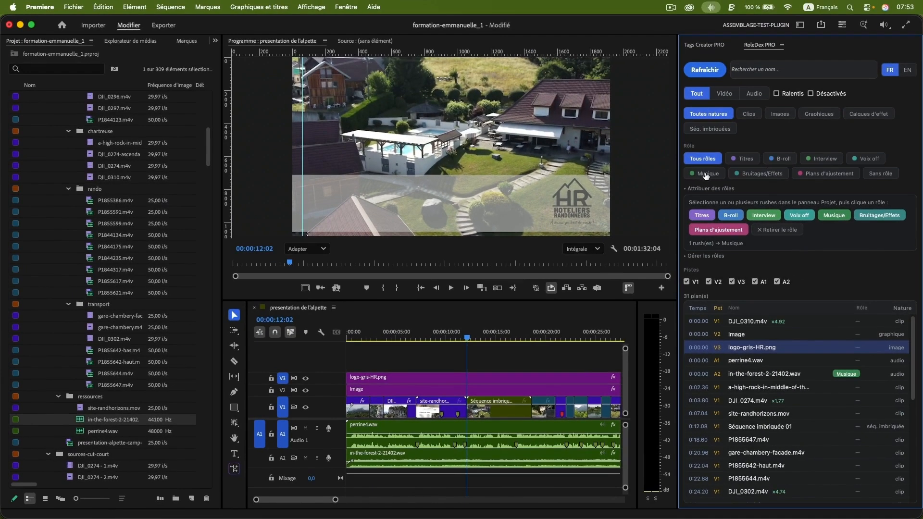
left_click(705, 176)
left_click(702, 161)
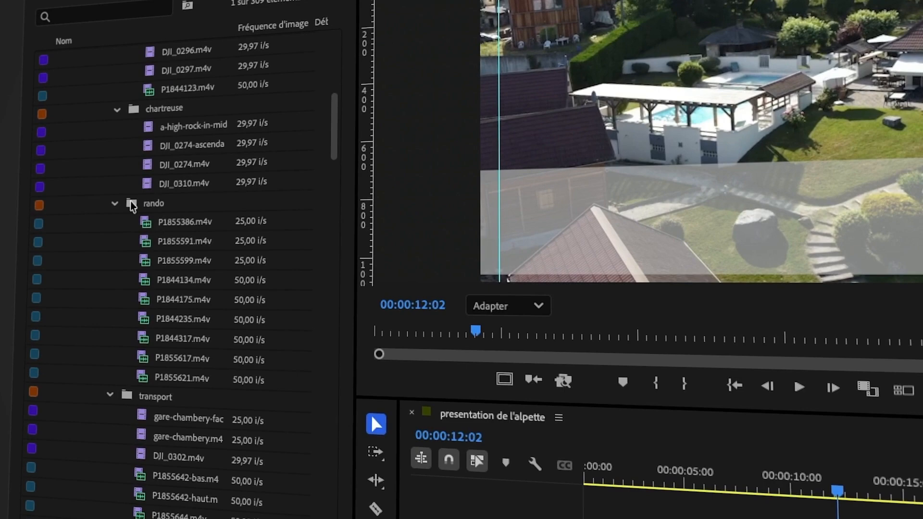
- Assign the B-roll role to all the clips in the rando bin
left_click(131, 201)
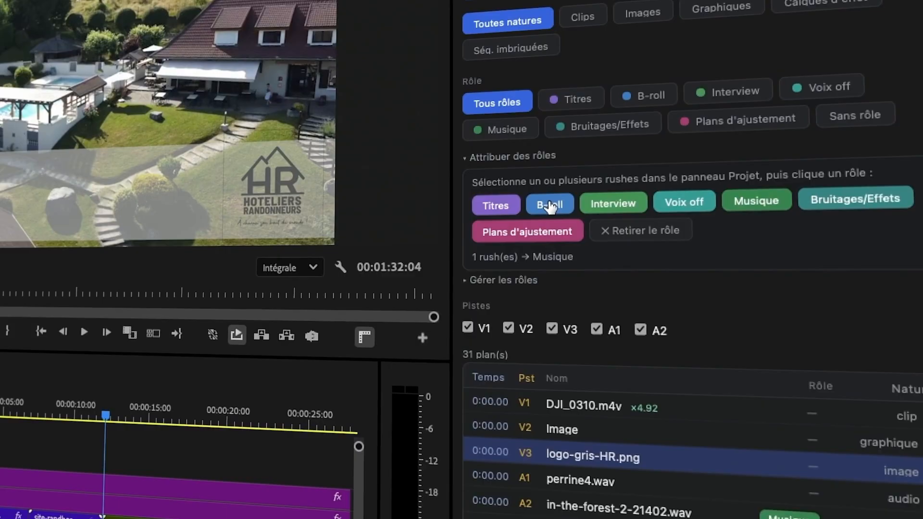
left_click(728, 215)
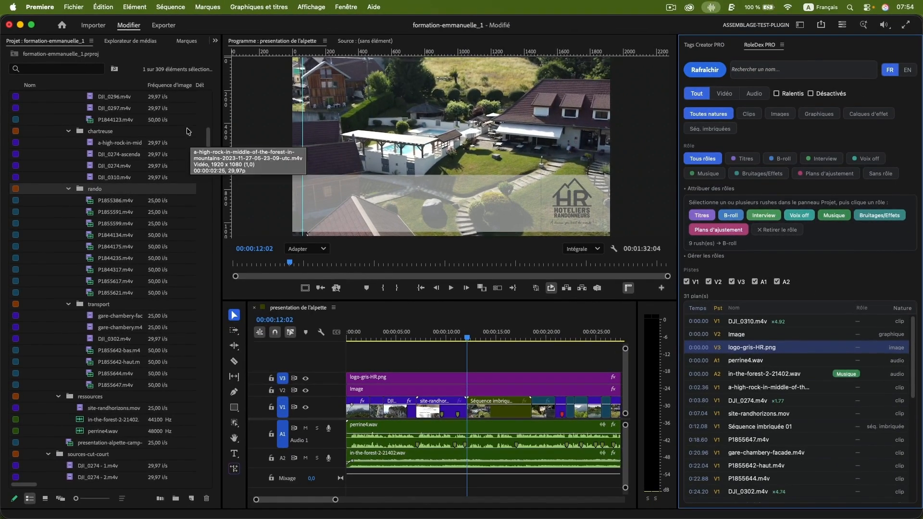
- Make sure Rôle (Index) is enabled in the project's metadata display, under the Premiere project metadata, and confirm the settings
right_click(177, 87)
left_click(206, 99)
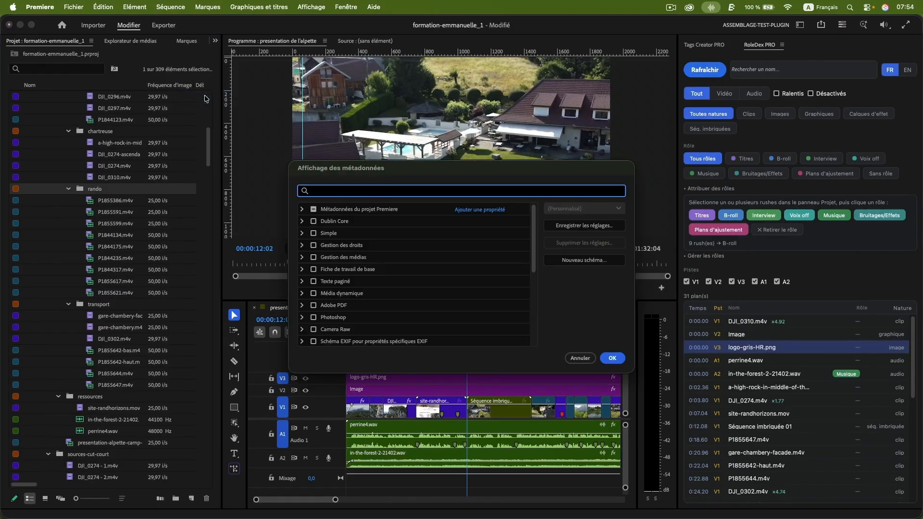
left_click(302, 209)
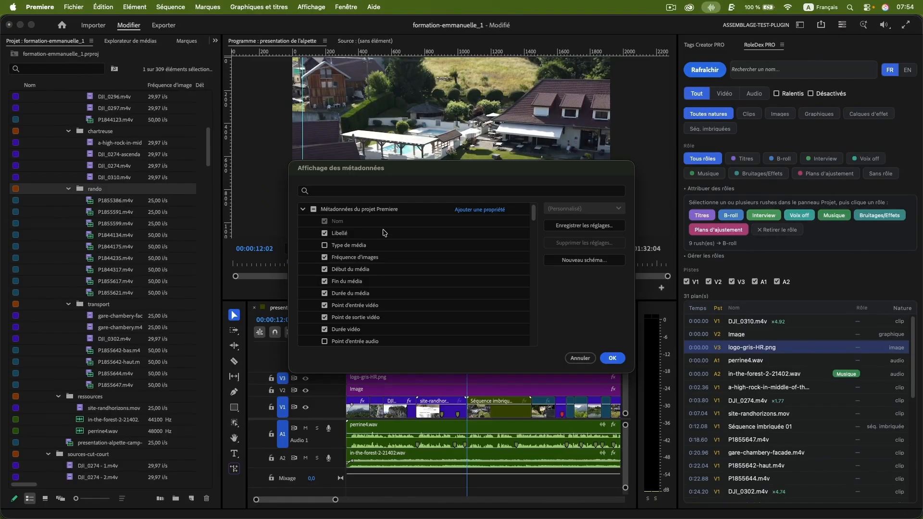
scroll(373, 255, "down", 10)
scroll(432, 255, "down", 15)
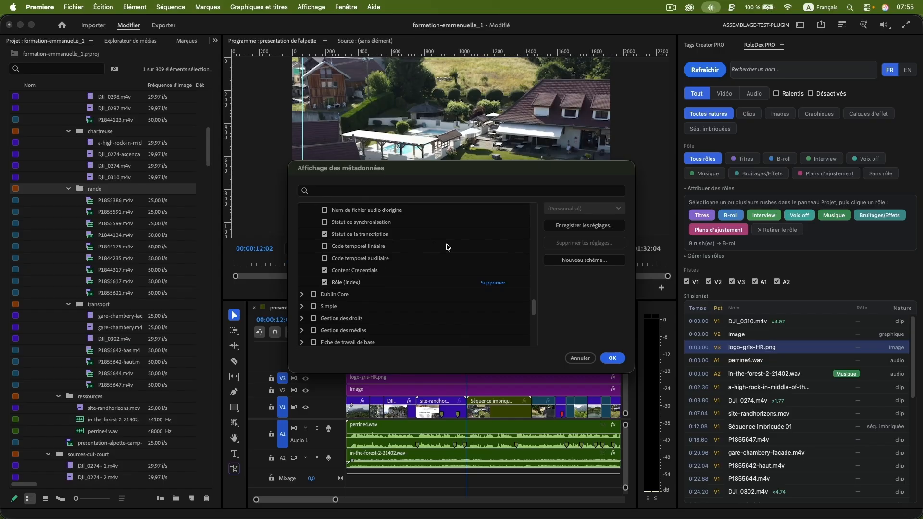
left_click(612, 358)
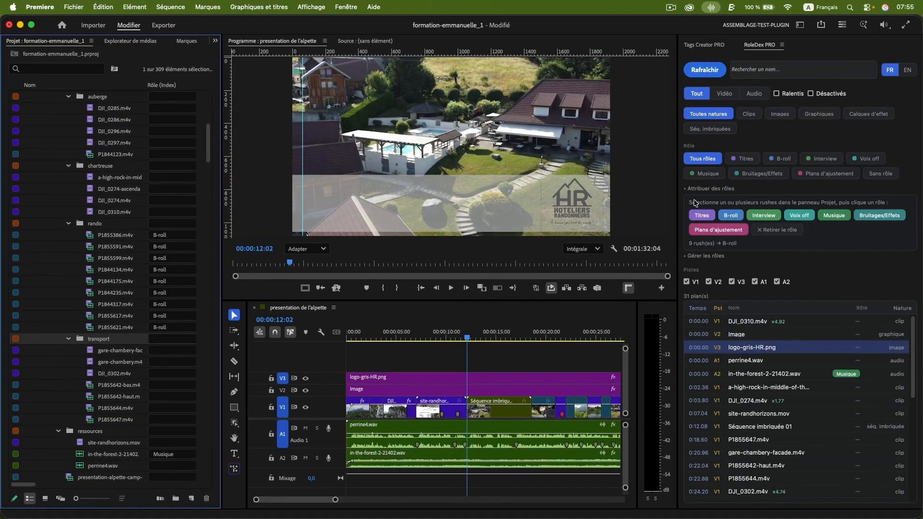
- Assign the B-roll role to the clips in the transport bin and filter the clip list by B-roll
left_click(752, 216)
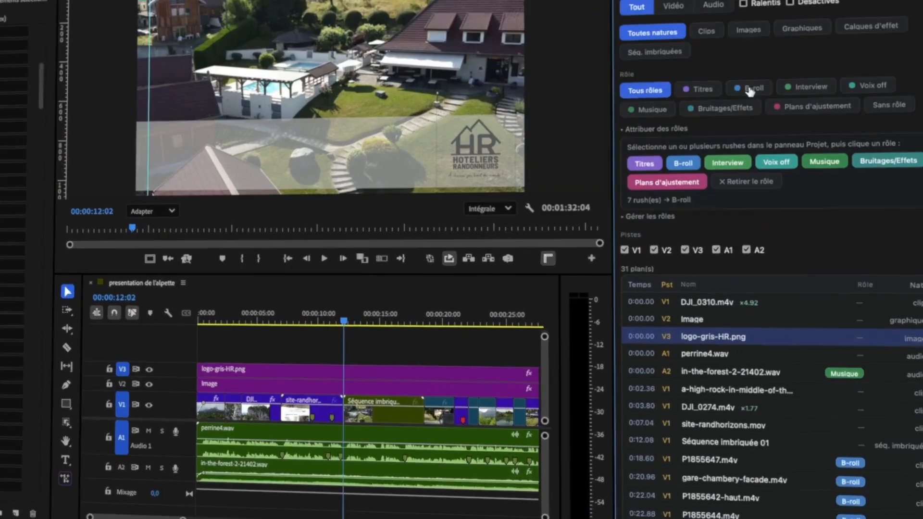
left_click(780, 159)
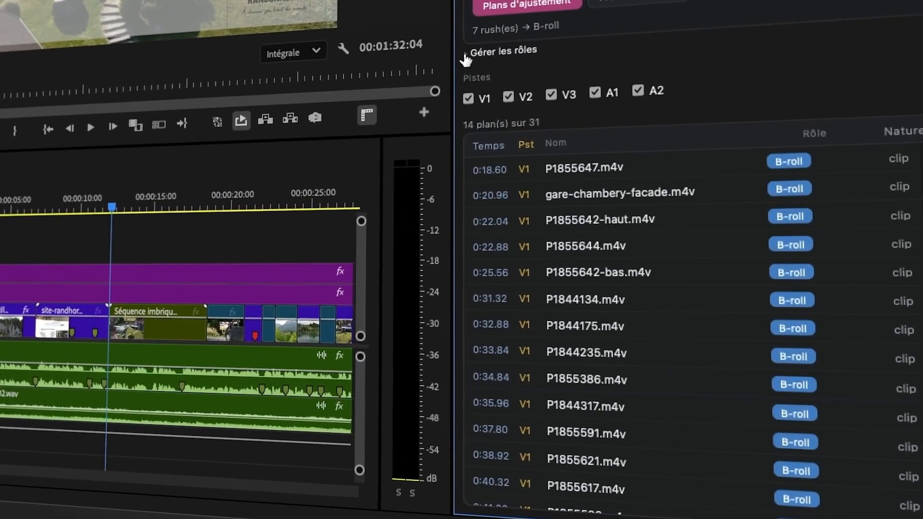
- Create a new role named logo in the role management section
left_click(465, 55)
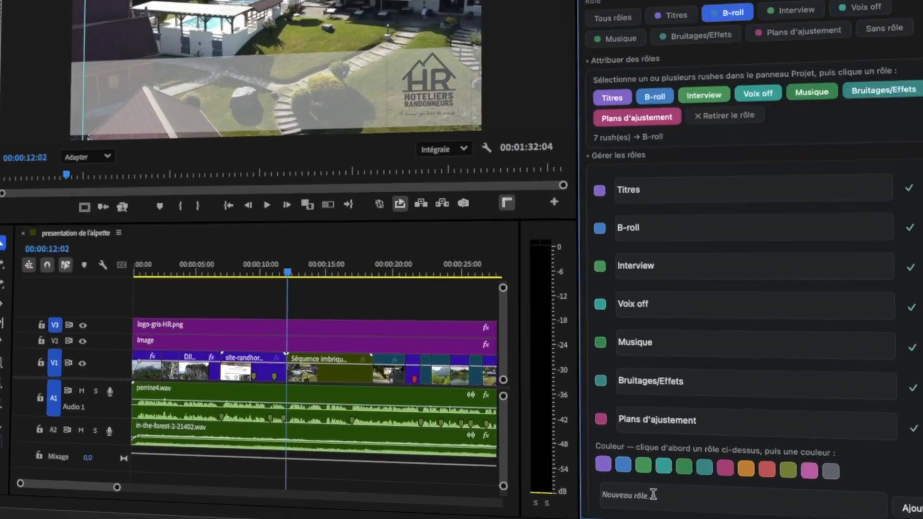
left_click(727, 491)
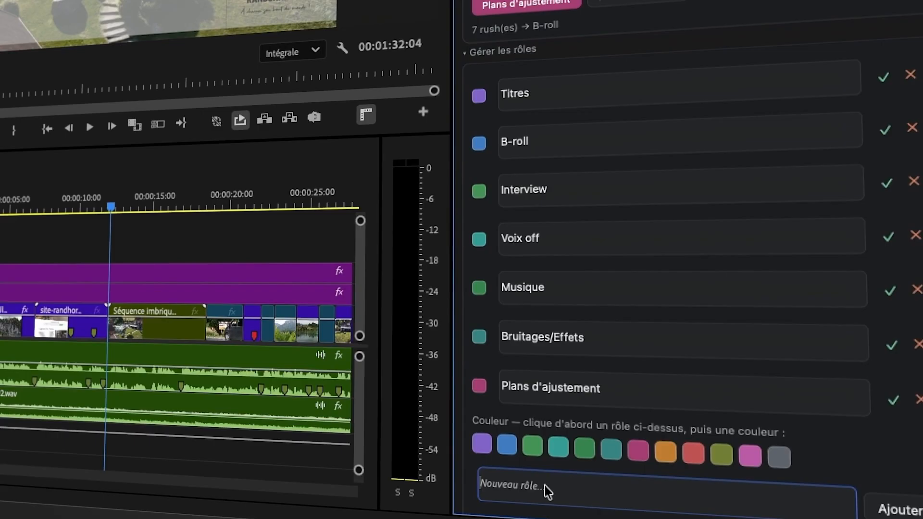
type("logo")
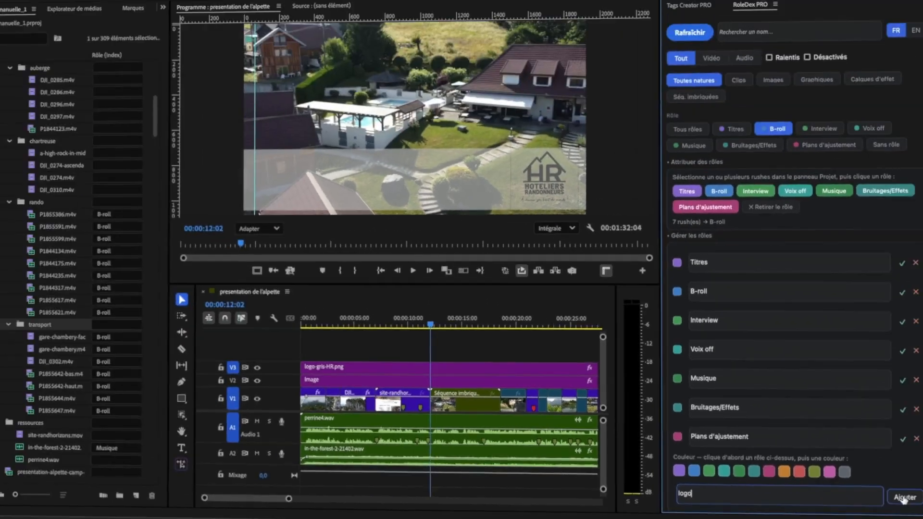
key("Return")
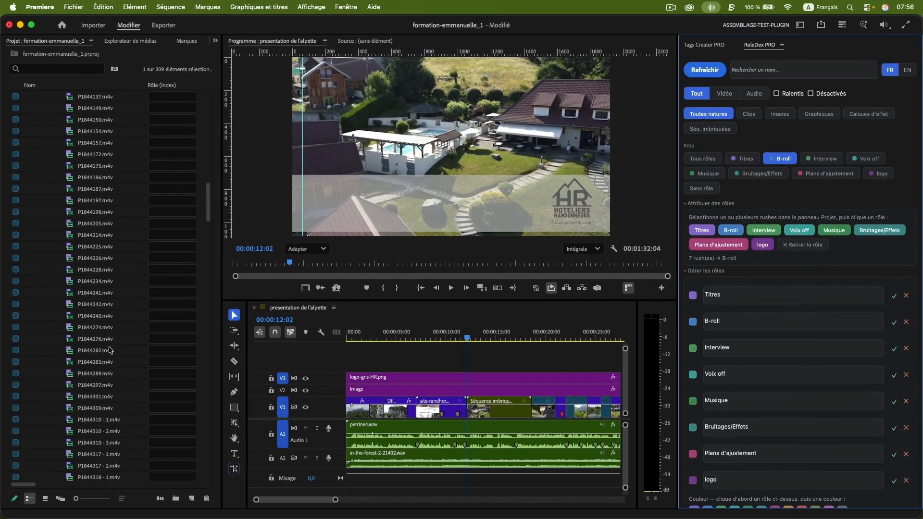
- Search the project for logo-gri and assign the logo role to the chartreuse ressources bin containing the logo-gris-HR images
scroll(109, 350, "down", 20)
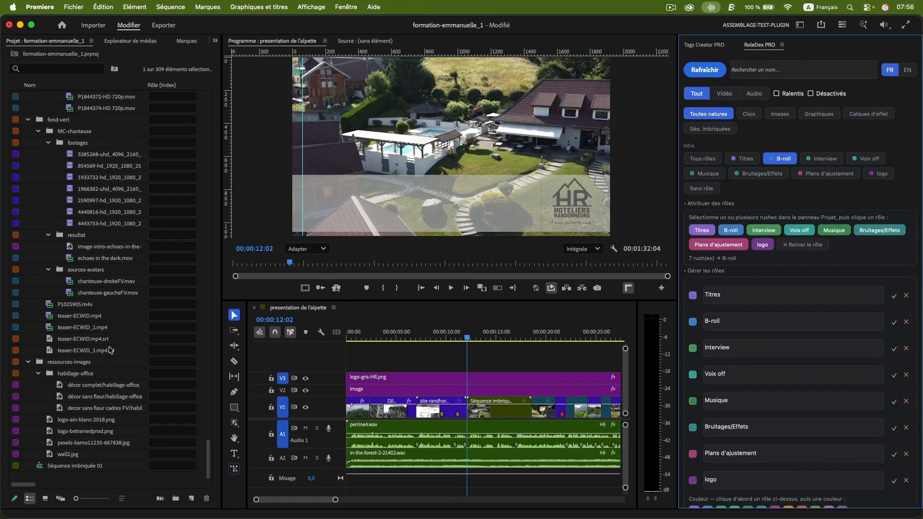
left_click(43, 70)
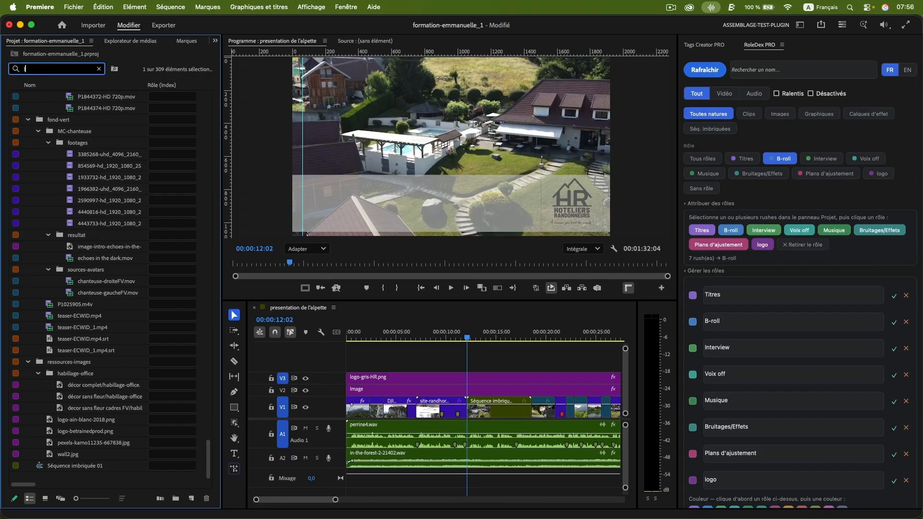
type("logo-gr")
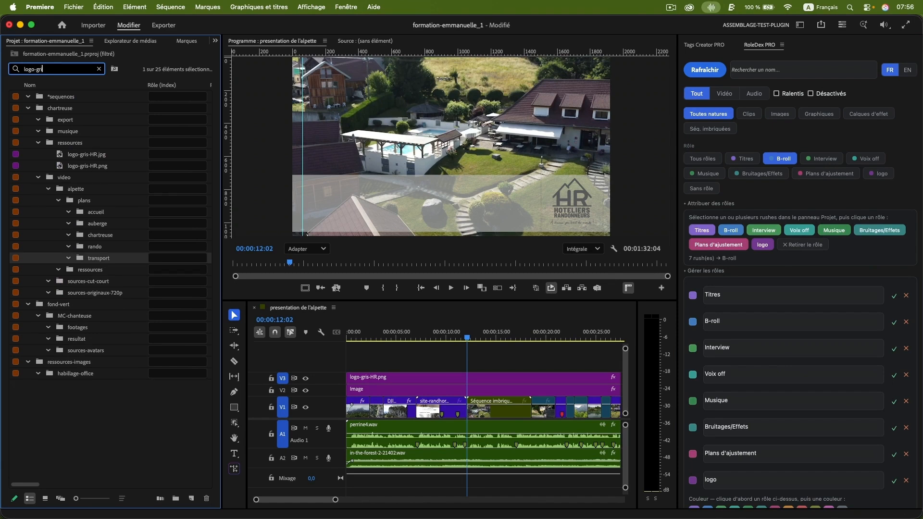
type("i")
left_click(763, 245)
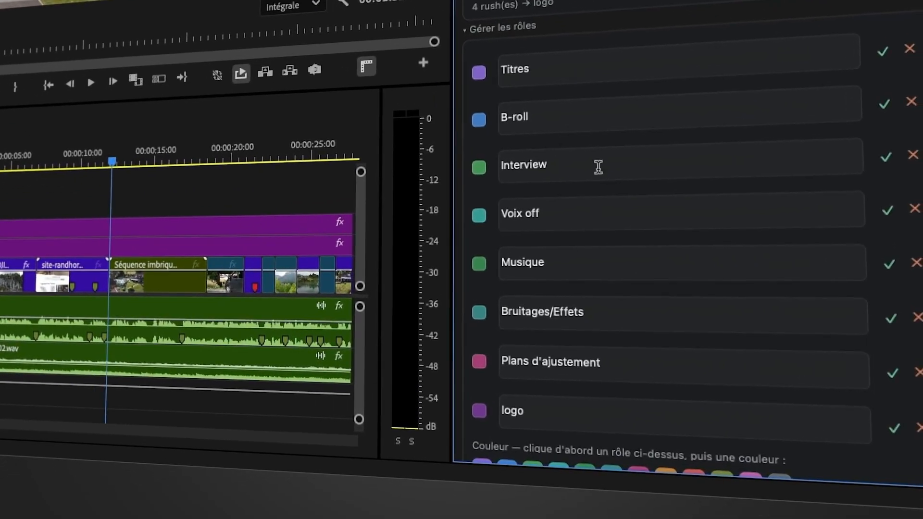
- Rename the logo role as visuel, save the new name, and collapse the role assignment and management sections
left_click_drag(528, 406, 496, 403)
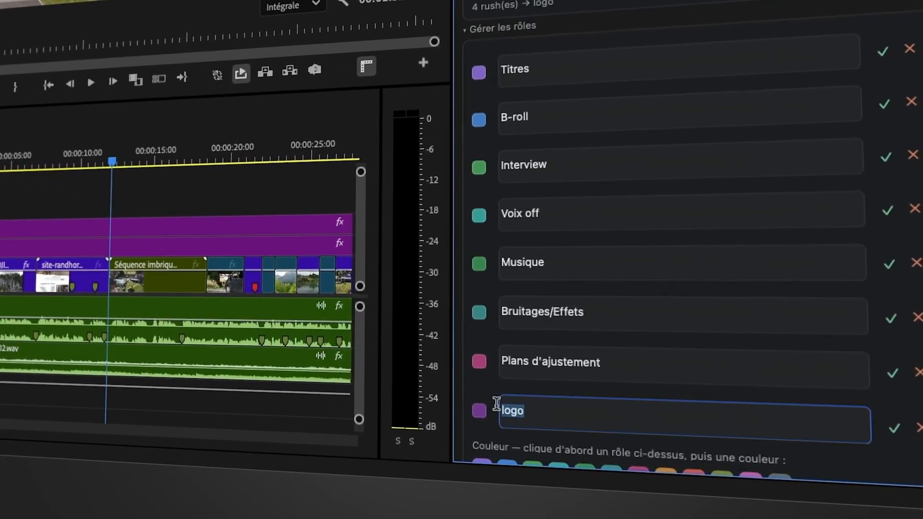
type("visuel")
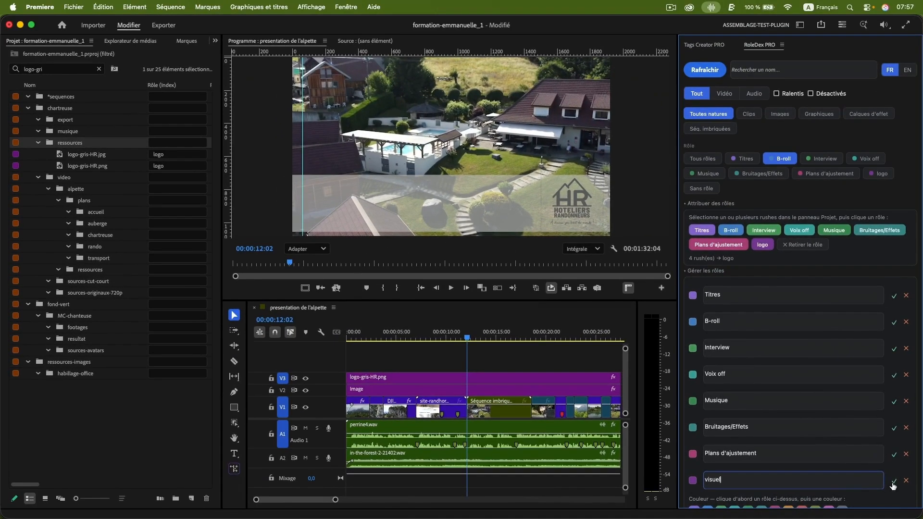
left_click(894, 481)
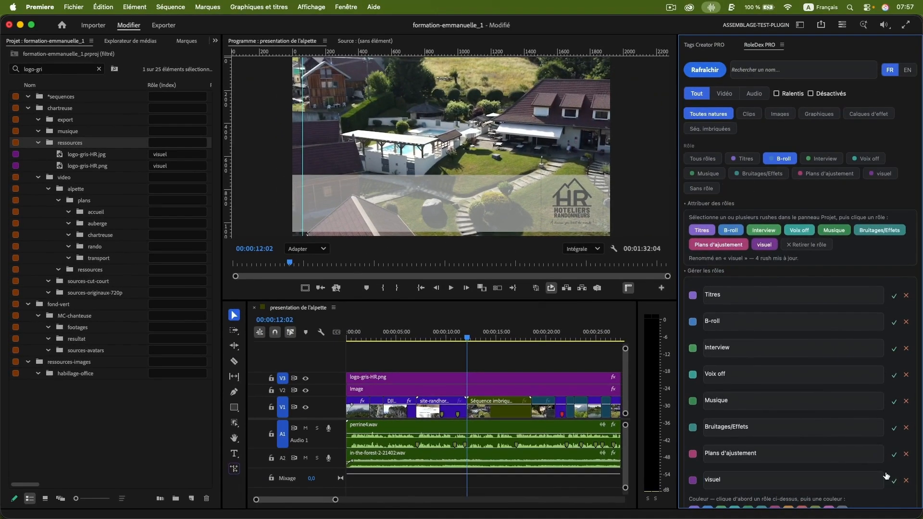
left_click(765, 245)
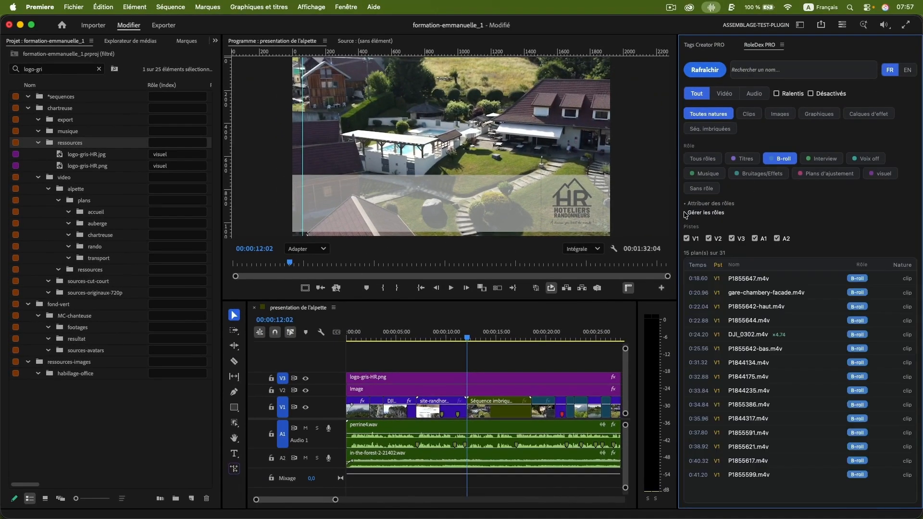